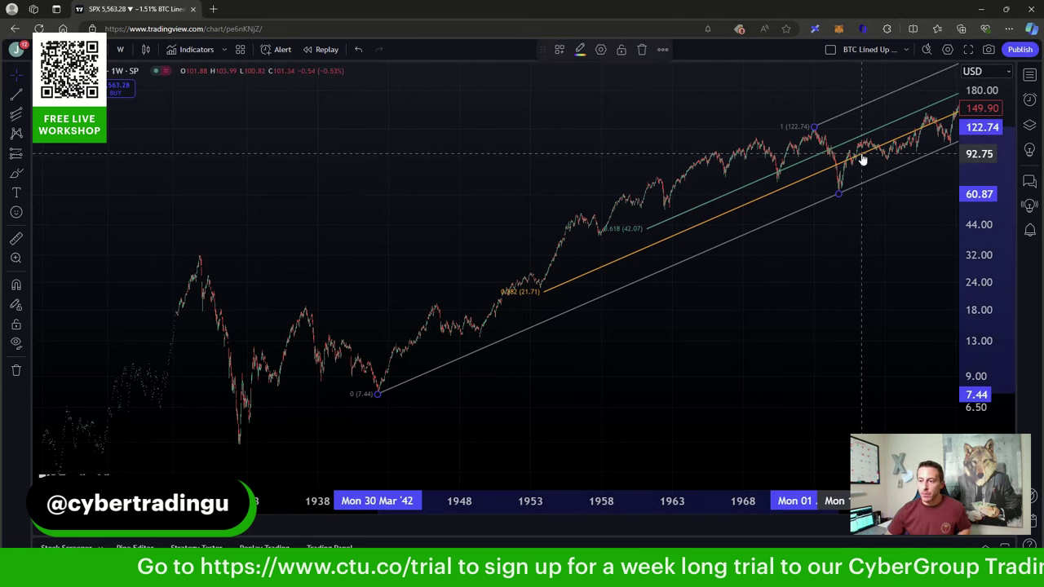
# Apply the Fib channel's default levels, turn off the background fill, and keep Extend right on.
pyautogui.doubleClick(863, 159)
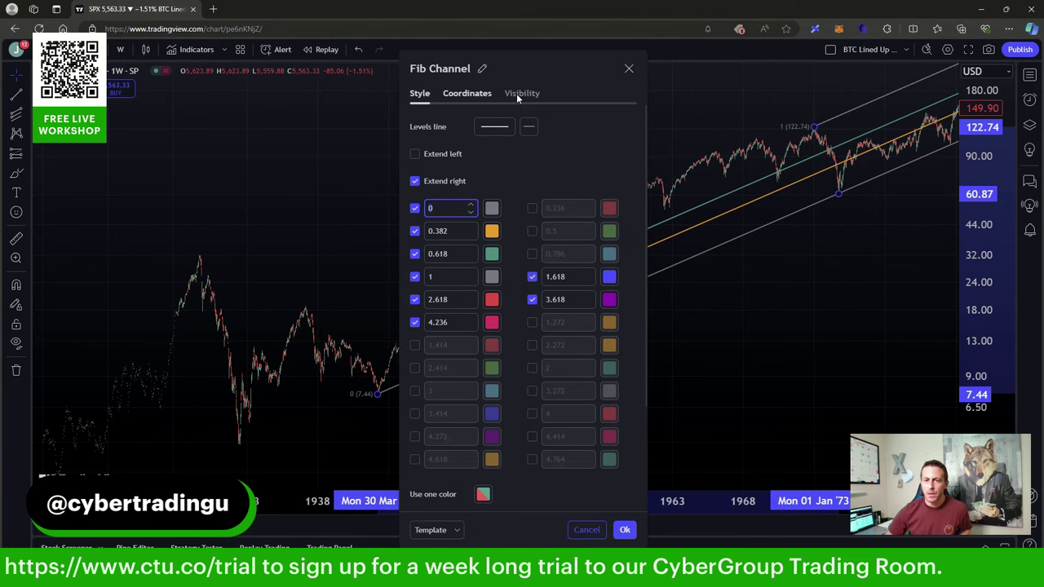
pyautogui.click(457, 95)
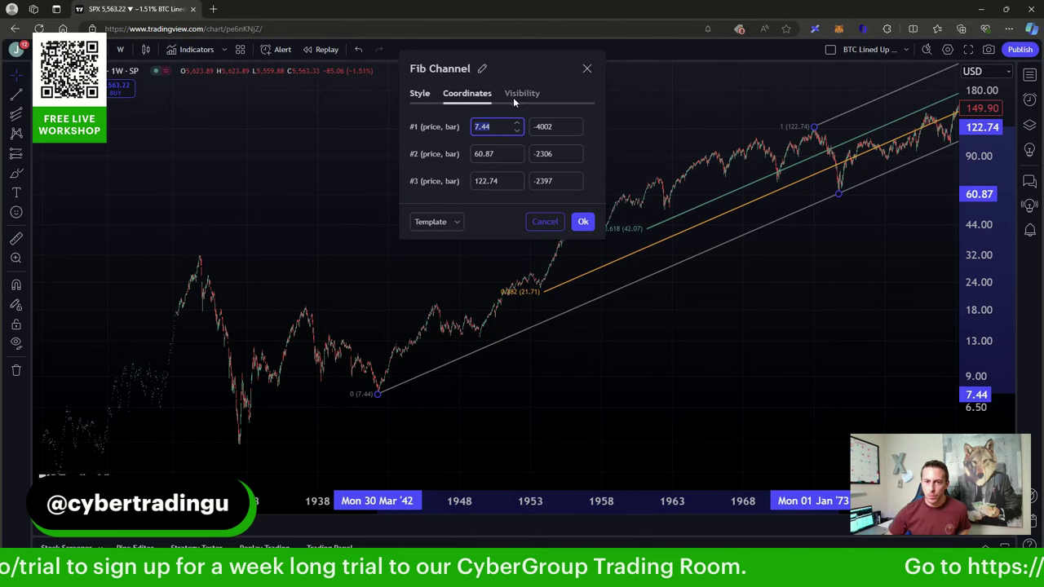
pyautogui.click(512, 95)
pyautogui.click(421, 95)
pyautogui.scroll(-3, 499, 473)
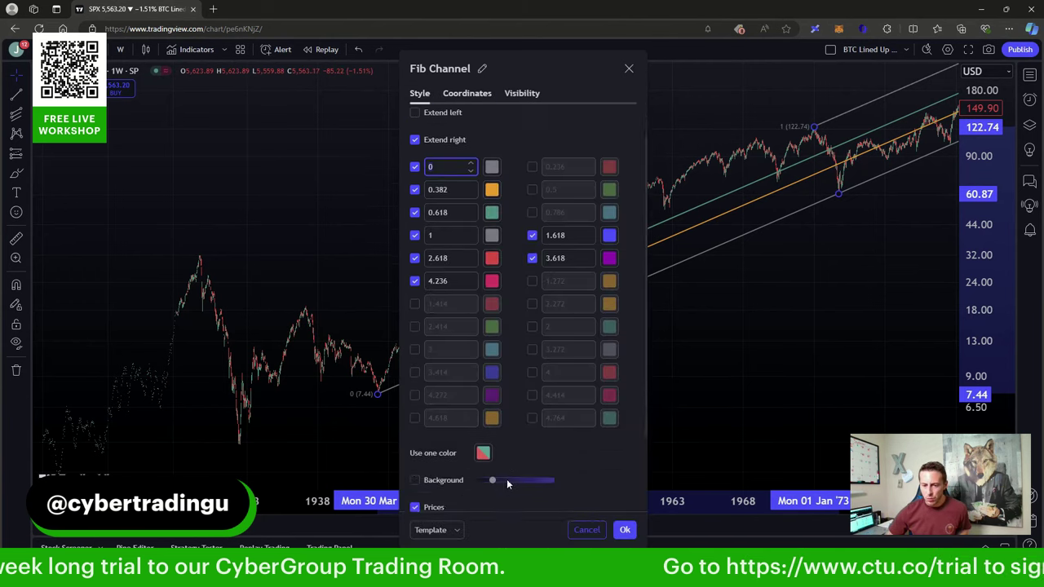
pyautogui.click(436, 530)
pyautogui.click(441, 521)
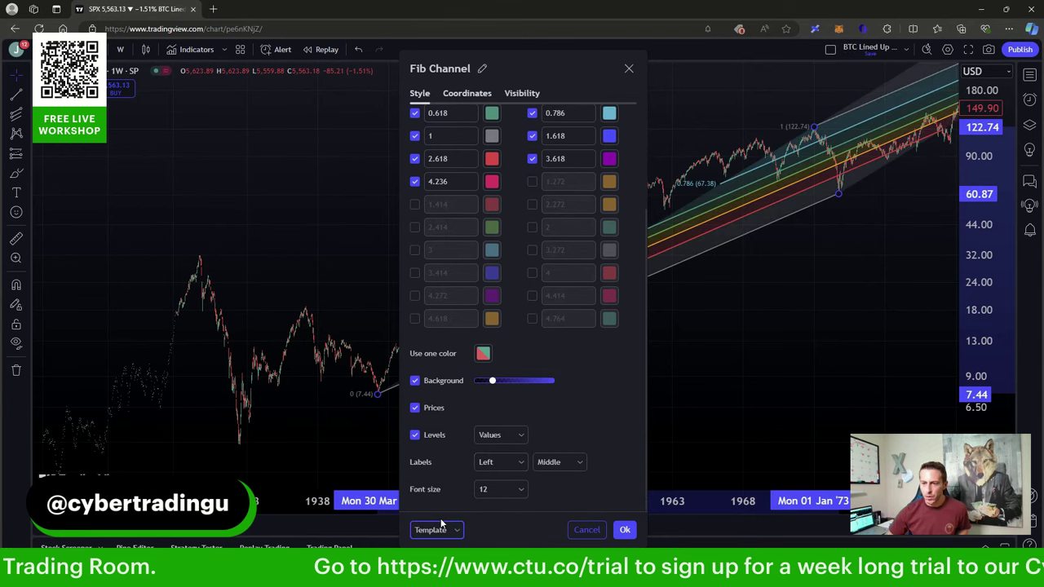
pyautogui.click(414, 381)
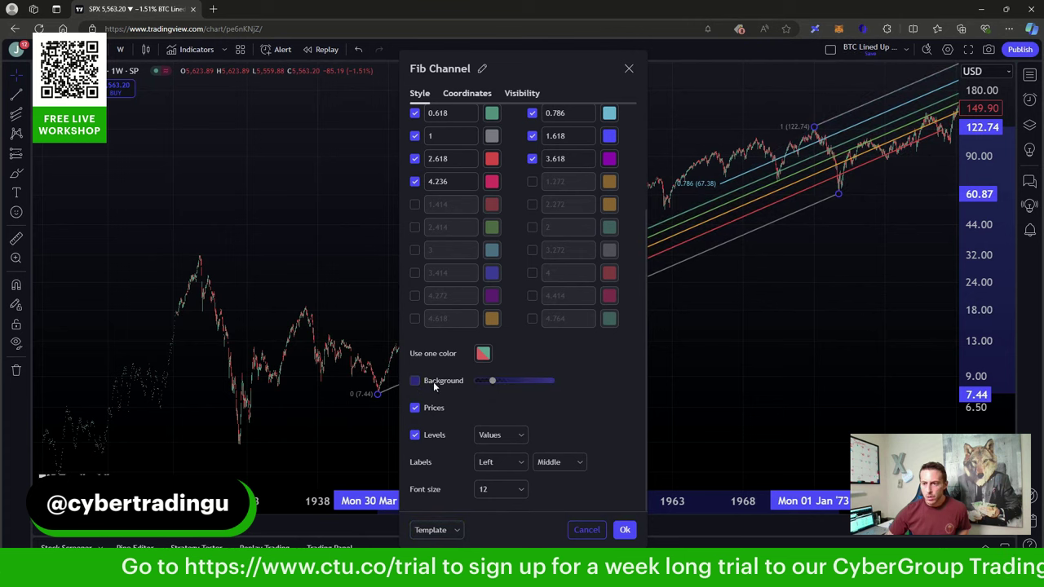
pyautogui.scroll(2, 483, 394)
pyautogui.click(415, 181)
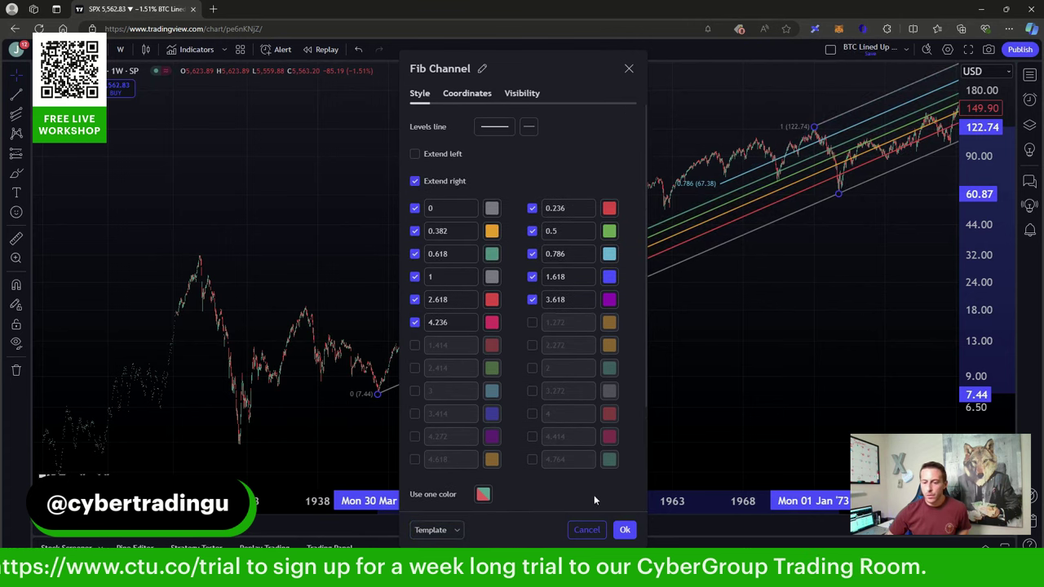
pyautogui.click(625, 530)
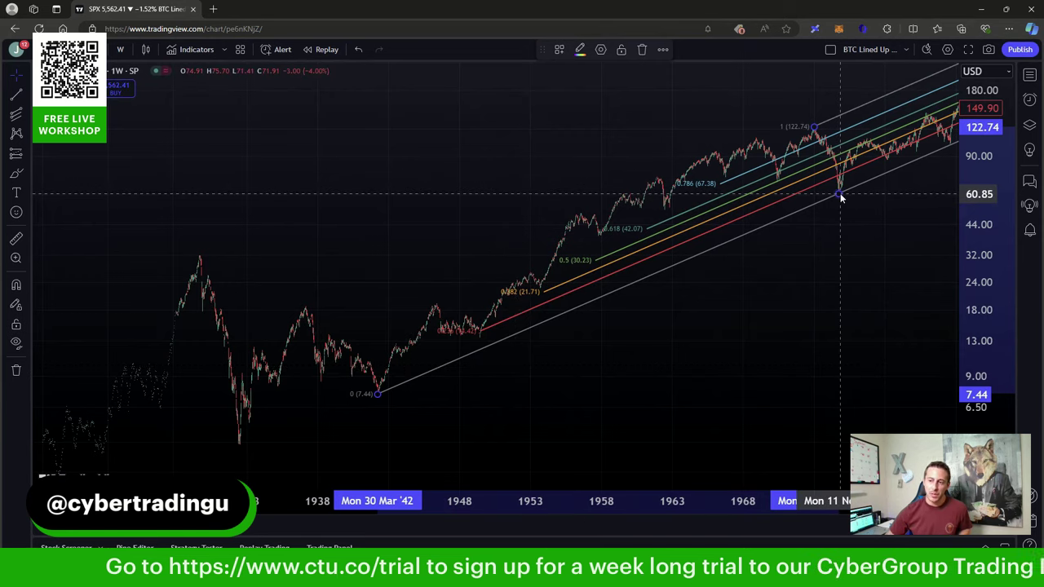
# Pan and zoom the chart to the 1973–1989 range and select the Fib channel.
pyautogui.moveTo(838, 199); pyautogui.dragTo(563, 343)
pyautogui.scroll(5, 571, 344)
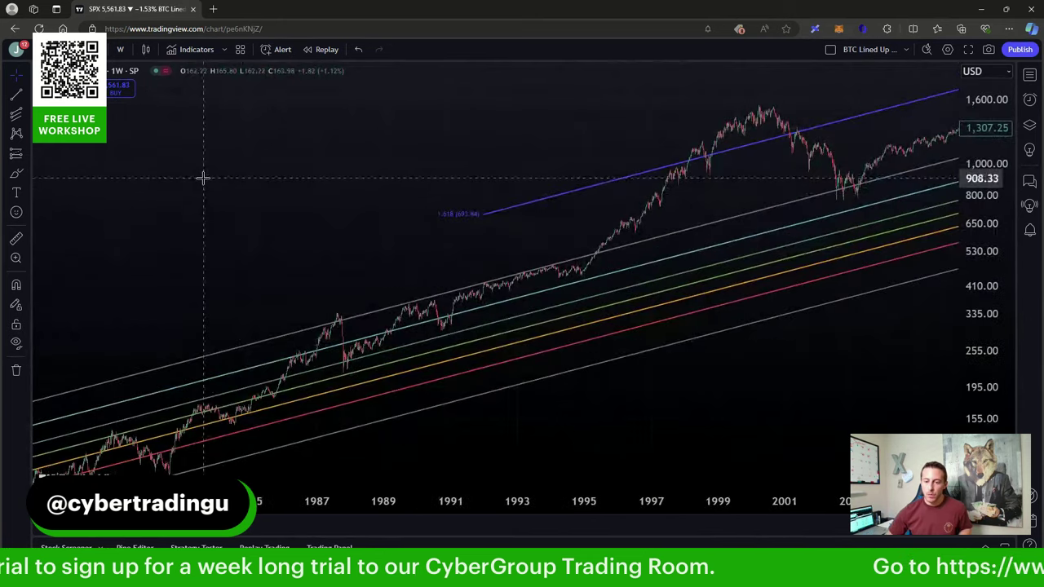
pyautogui.moveTo(203, 175); pyautogui.dragTo(669, 81)
pyautogui.scroll(-1, 600, 213)
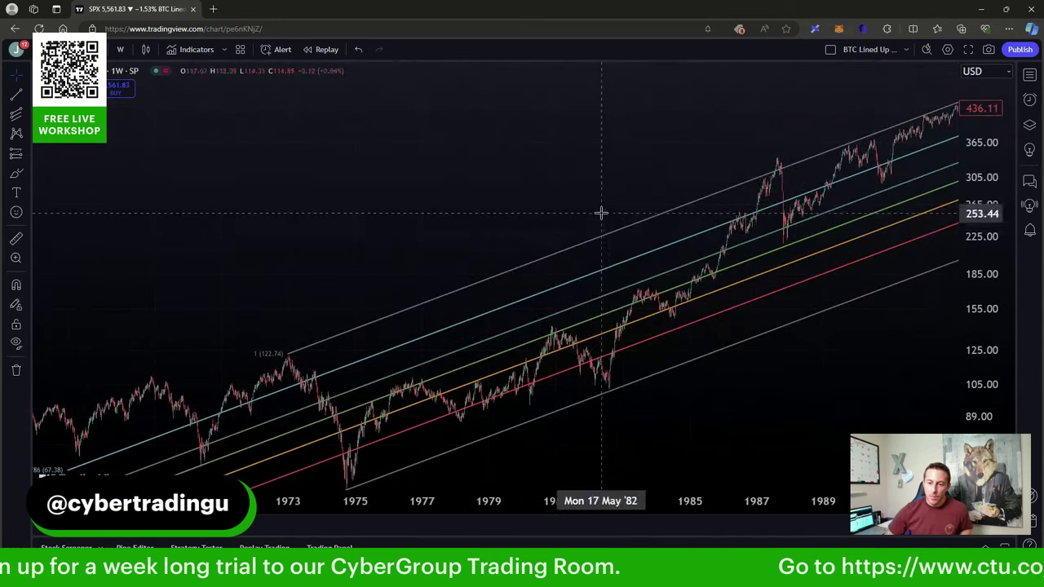
pyautogui.click(669, 280)
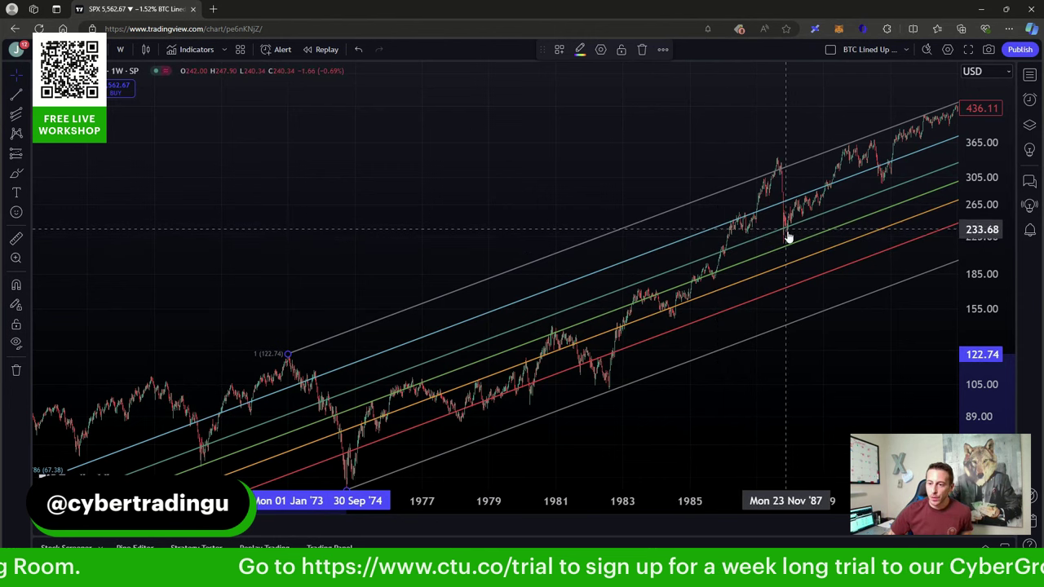
pyautogui.scroll(5, 779, 241)
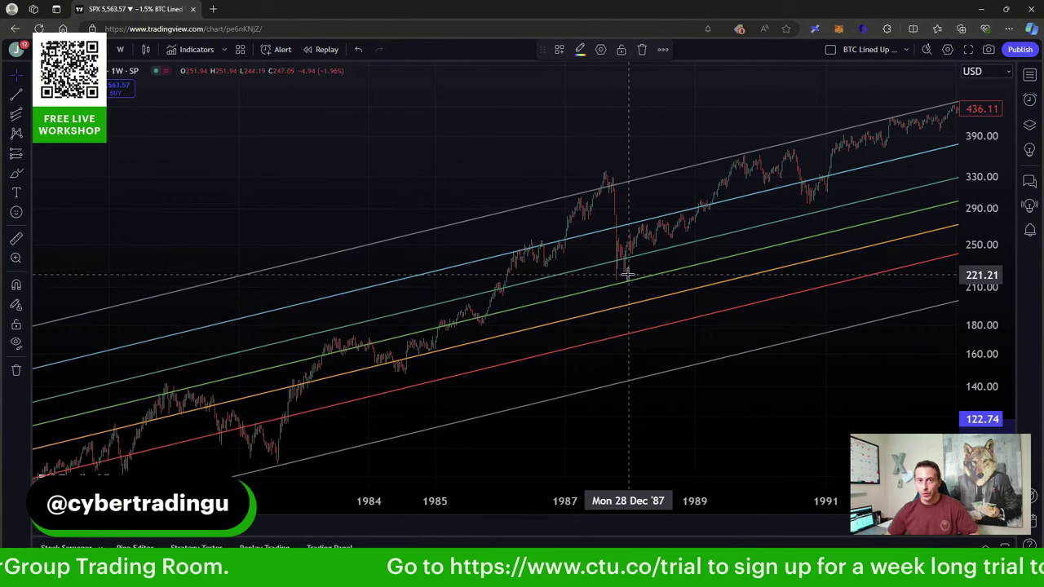
# Zoom out until the chart spans about 1942–1983, showing the channel from its 7.44 anchor.
pyautogui.scroll(-5, 660, 272)
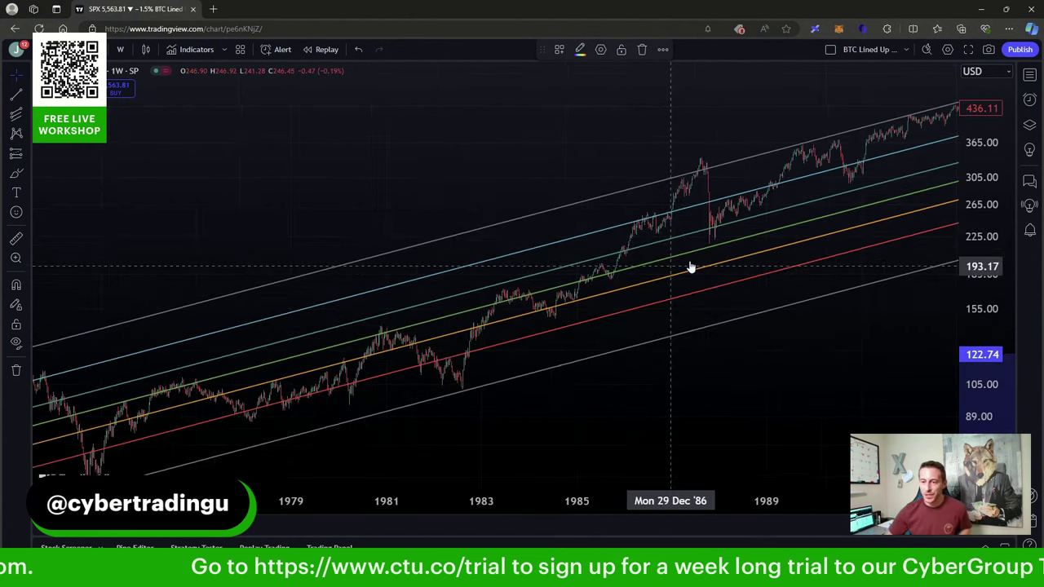
pyautogui.scroll(-2, 587, 245)
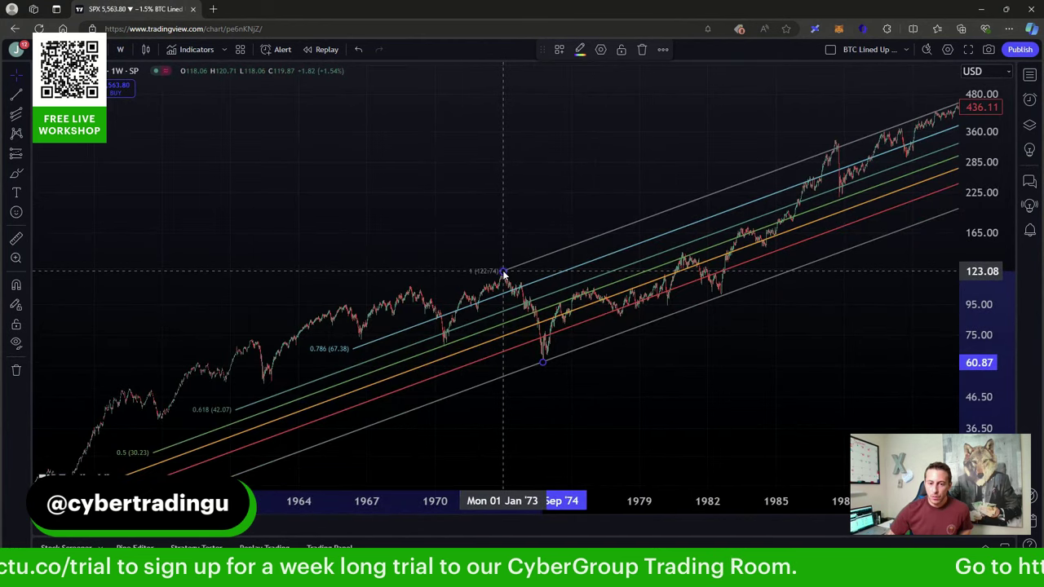
pyautogui.scroll(-3, 504, 275)
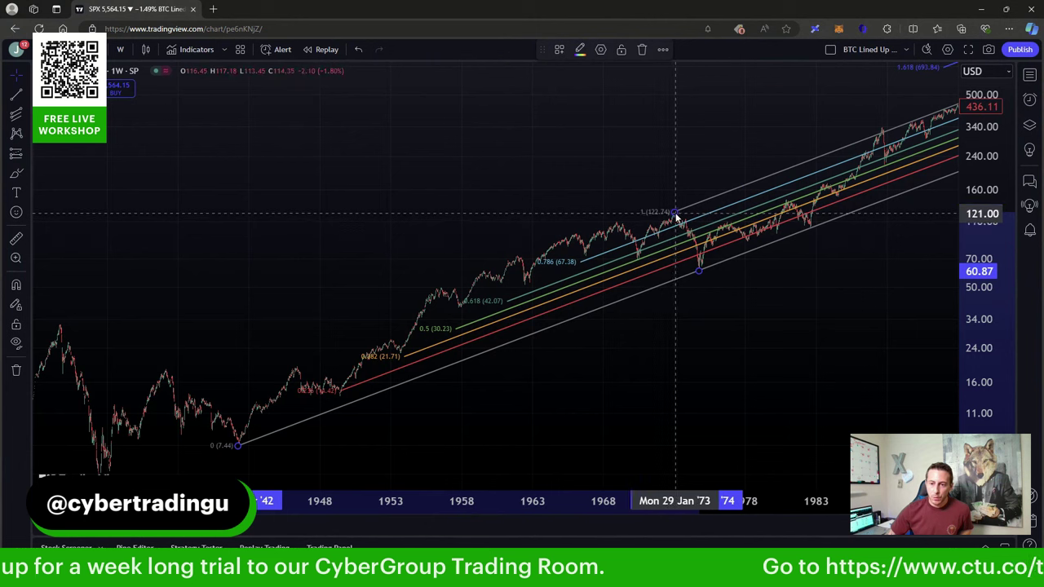
# Draw a trend line from the 1956 high to the 1973 top, delete it, then view 1977–1993.
pyautogui.click(16, 95)
pyautogui.click(437, 289)
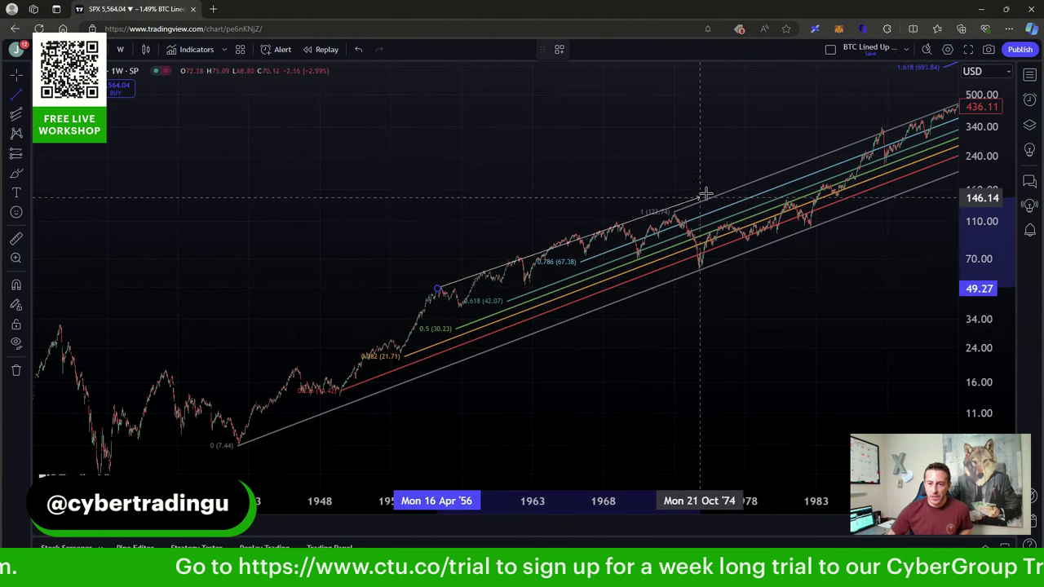
pyautogui.click(745, 169)
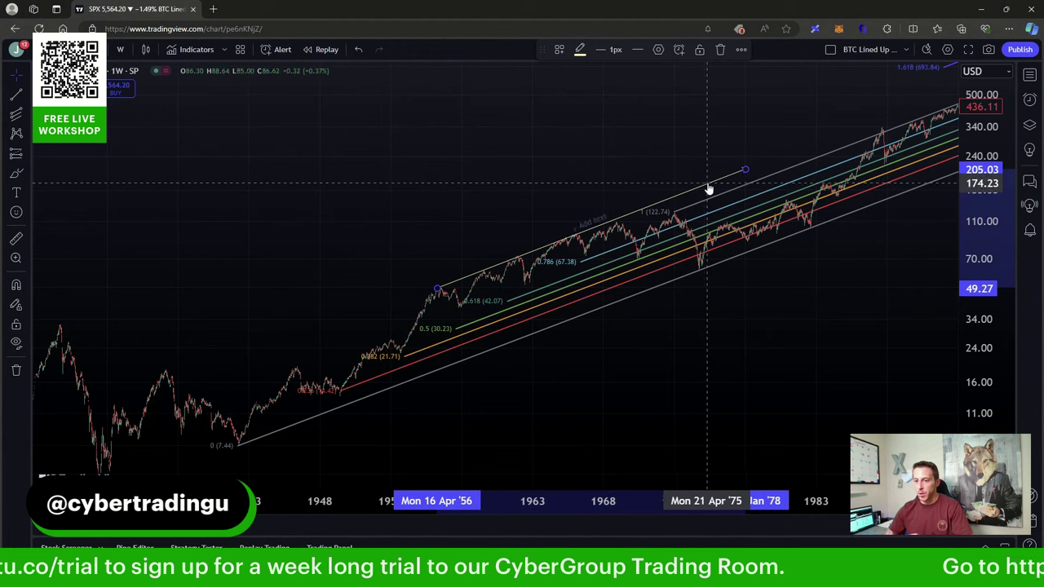
pyautogui.press('Delete')
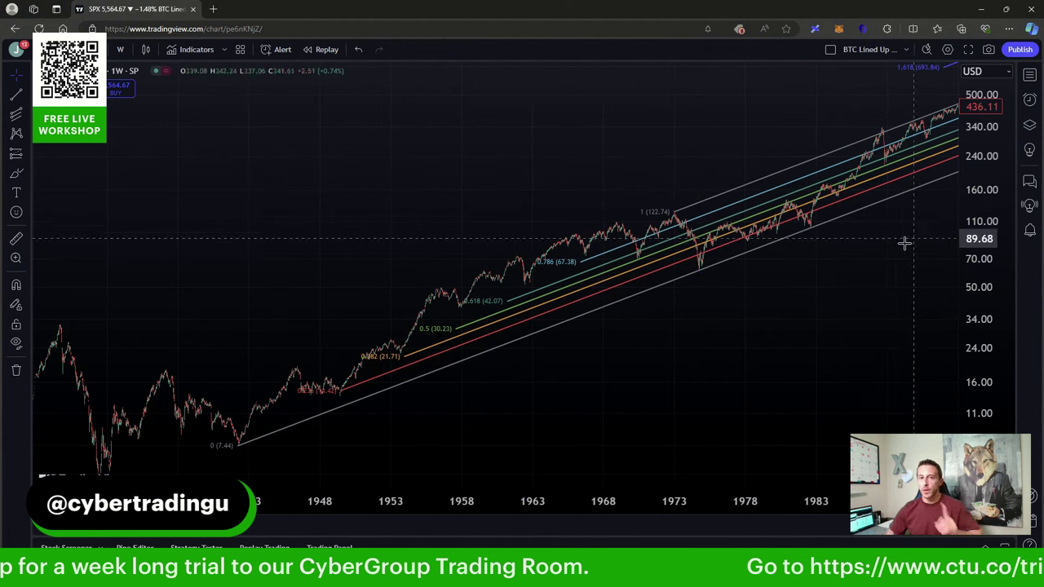
pyautogui.scroll(5, 913, 230)
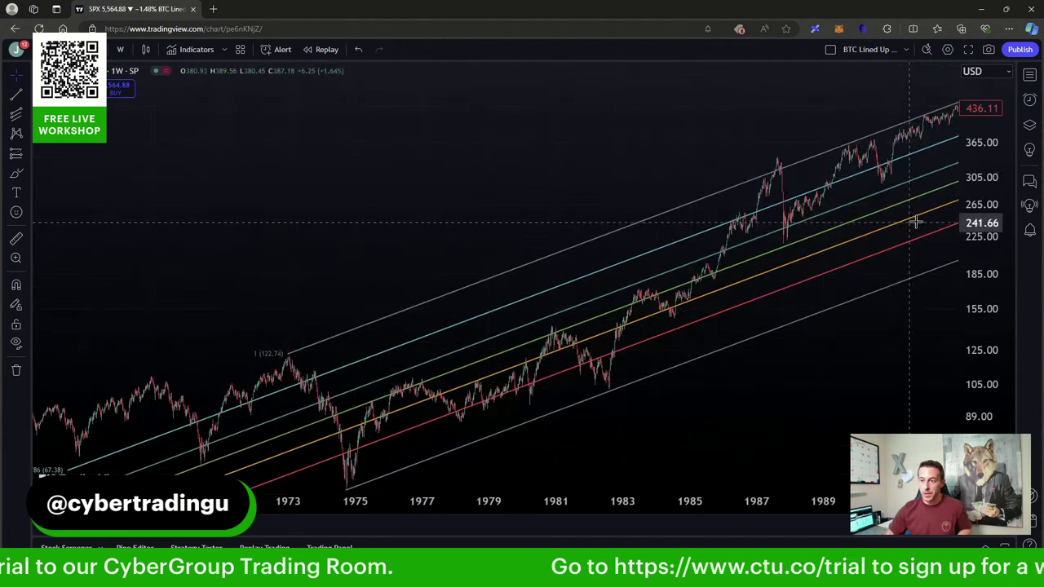
pyautogui.moveTo(918, 343); pyautogui.dragTo(742, 368)
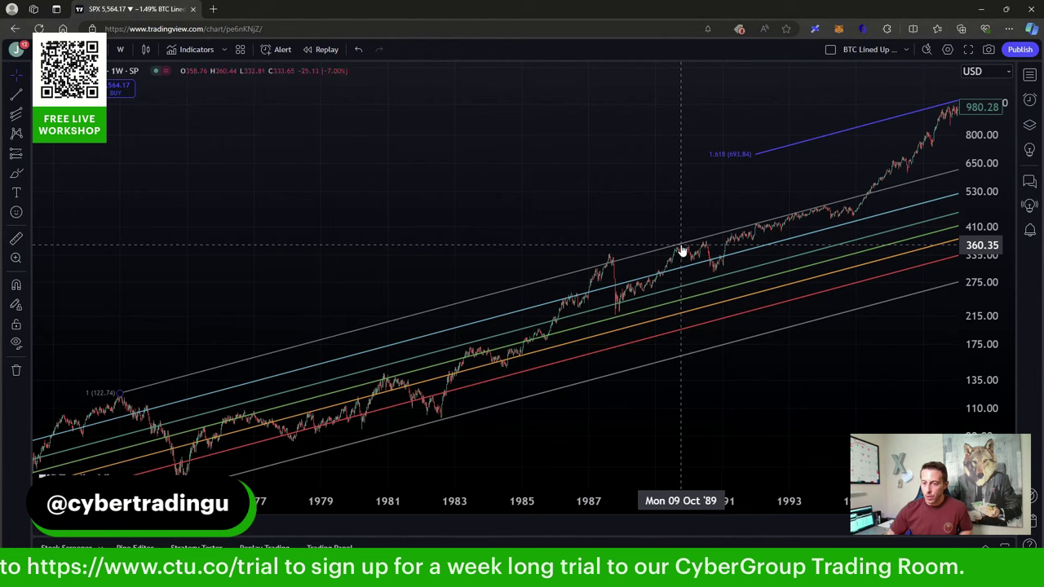
# Zoom and pan back through the decades until the channel's 1942 low at 7.44 is visible.
pyautogui.scroll(3, 683, 251)
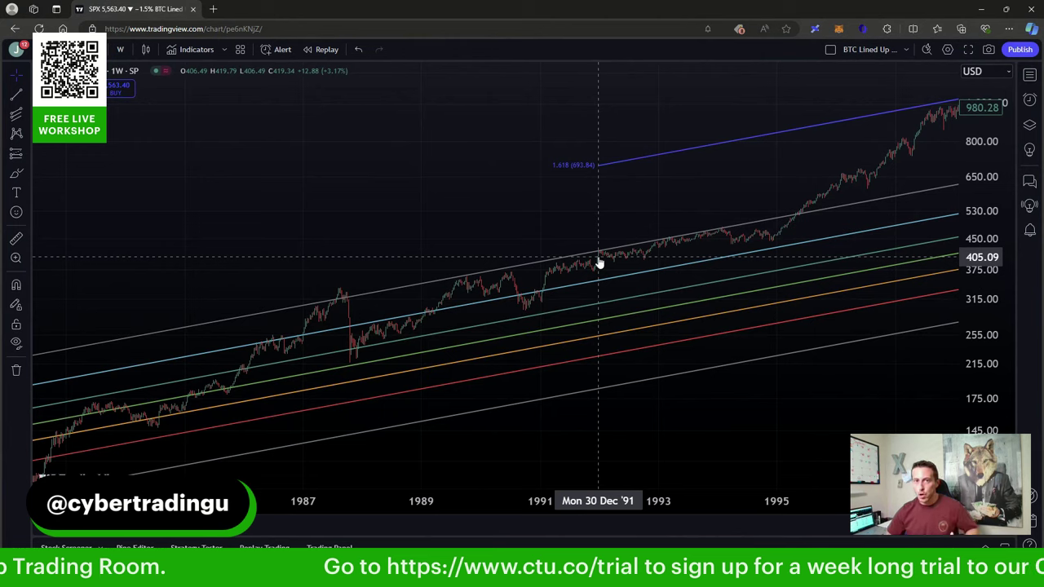
pyautogui.scroll(-5, 600, 261)
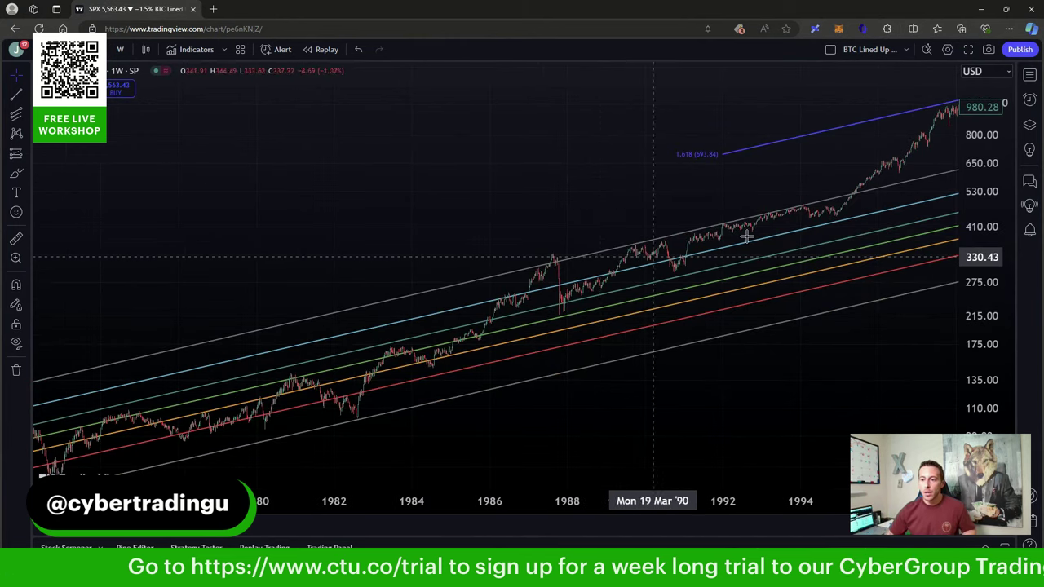
pyautogui.moveTo(841, 179); pyautogui.dragTo(715, 244)
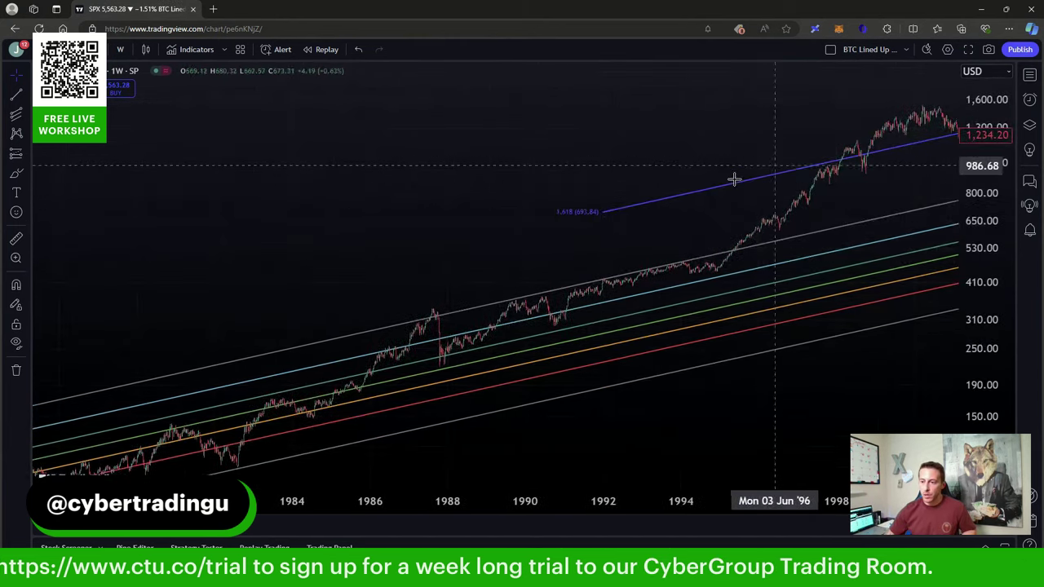
pyautogui.scroll(-3, 775, 172)
pyautogui.moveTo(771, 205); pyautogui.dragTo(660, 245)
pyautogui.moveTo(829, 201); pyautogui.dragTo(786, 182)
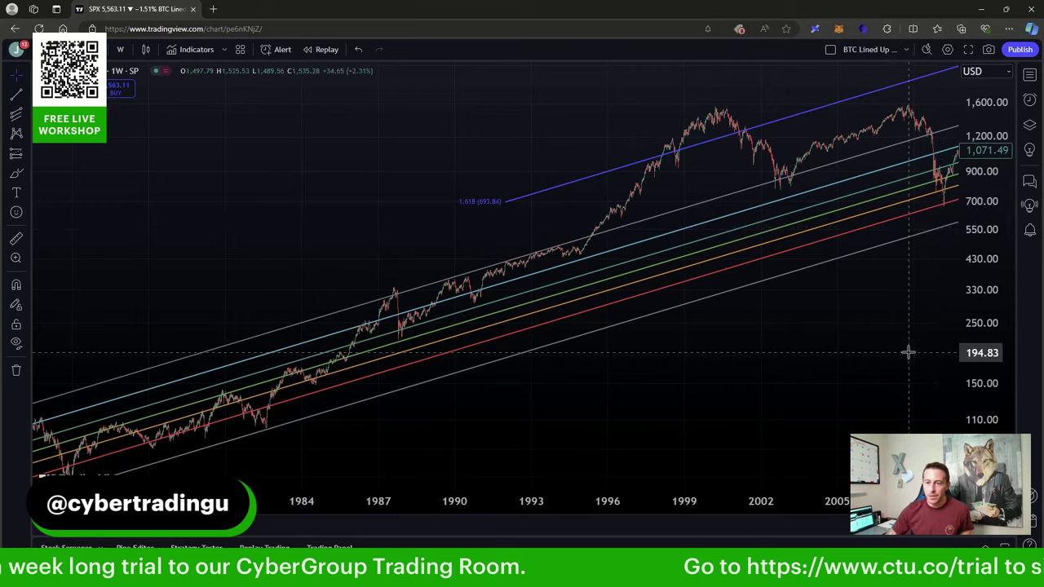
pyautogui.scroll(-1, 720, 354)
pyautogui.scroll(-3, 693, 351)
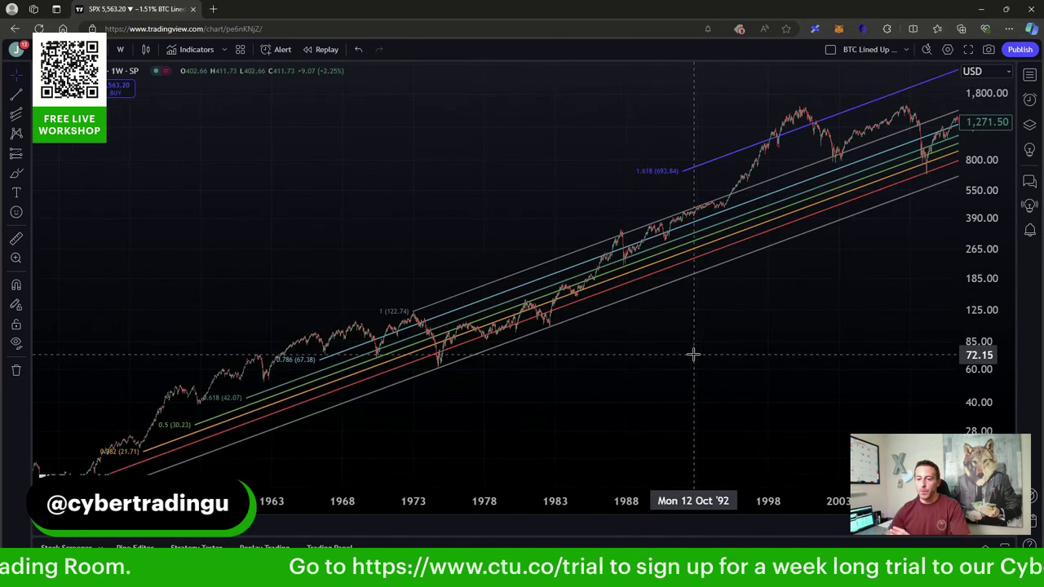
pyautogui.moveTo(272, 383); pyautogui.dragTo(491, 316)
pyautogui.moveTo(655, 316); pyautogui.dragTo(753, 299)
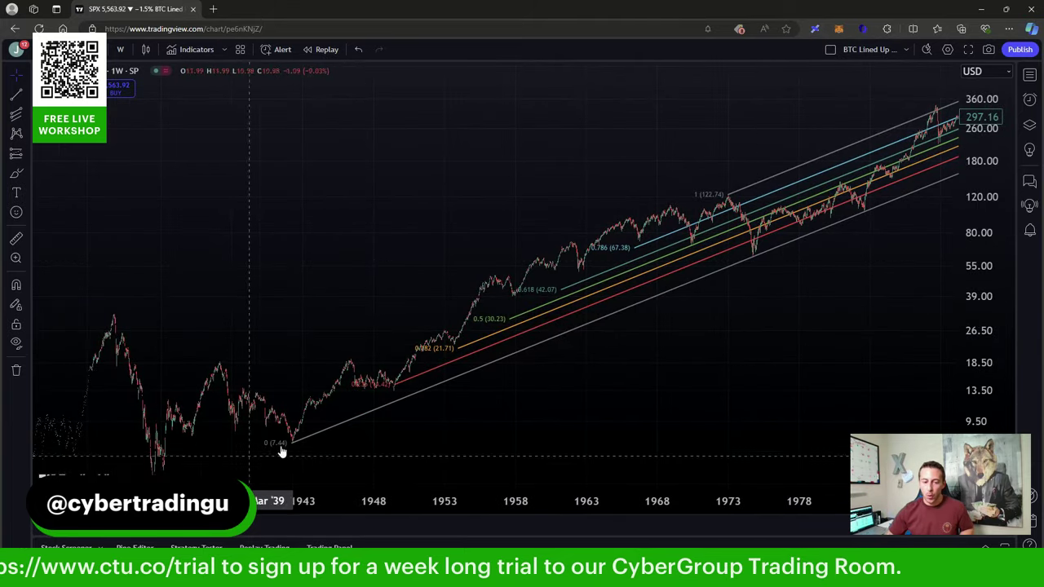
pyautogui.rightClick(320, 287)
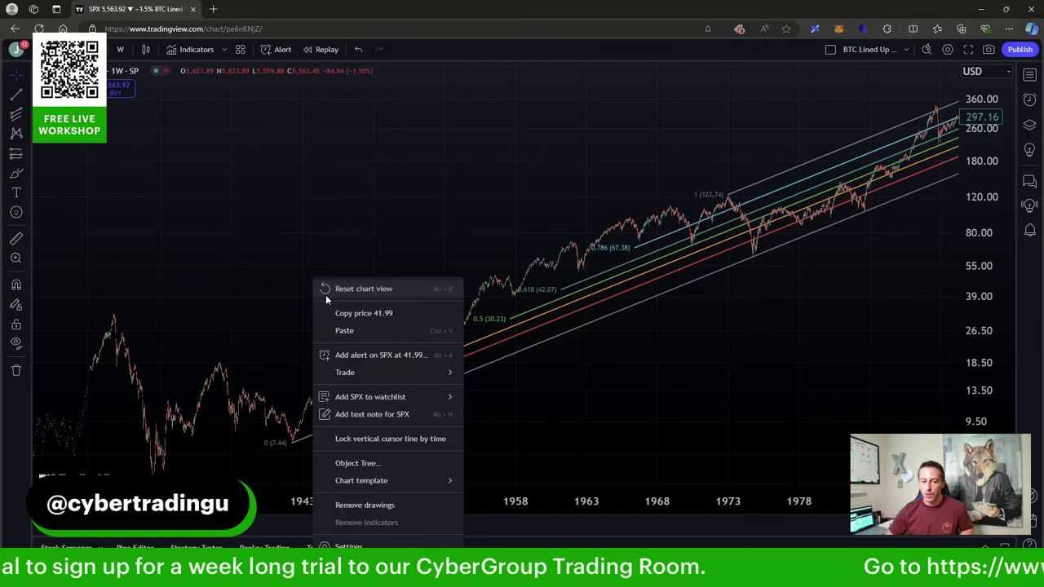
# Reset the chart view, zoom out to the 1.618 line, then zoom in on 2021–2024.
pyautogui.click(326, 292)
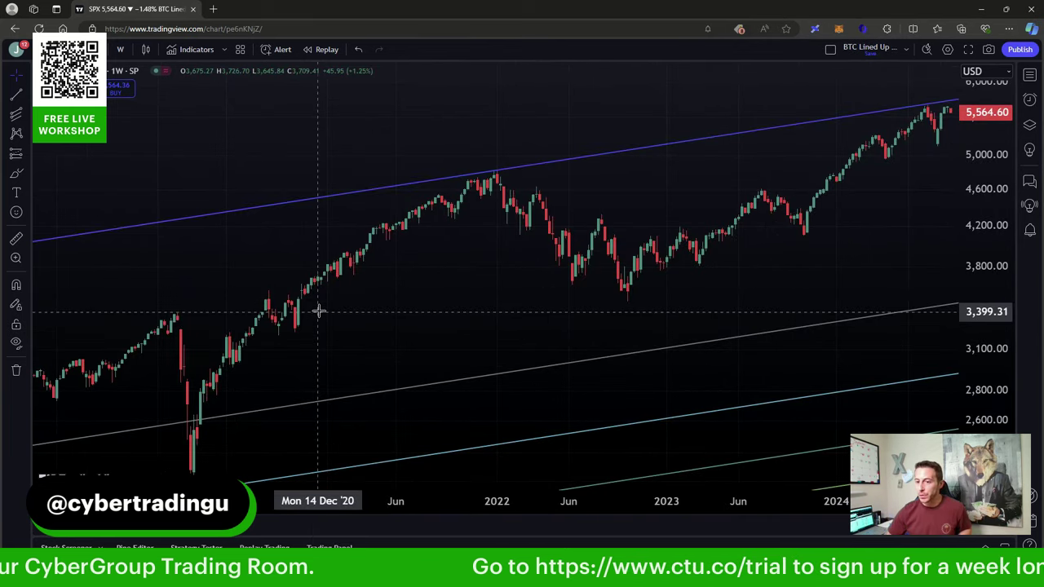
pyautogui.scroll(-3, 657, 171)
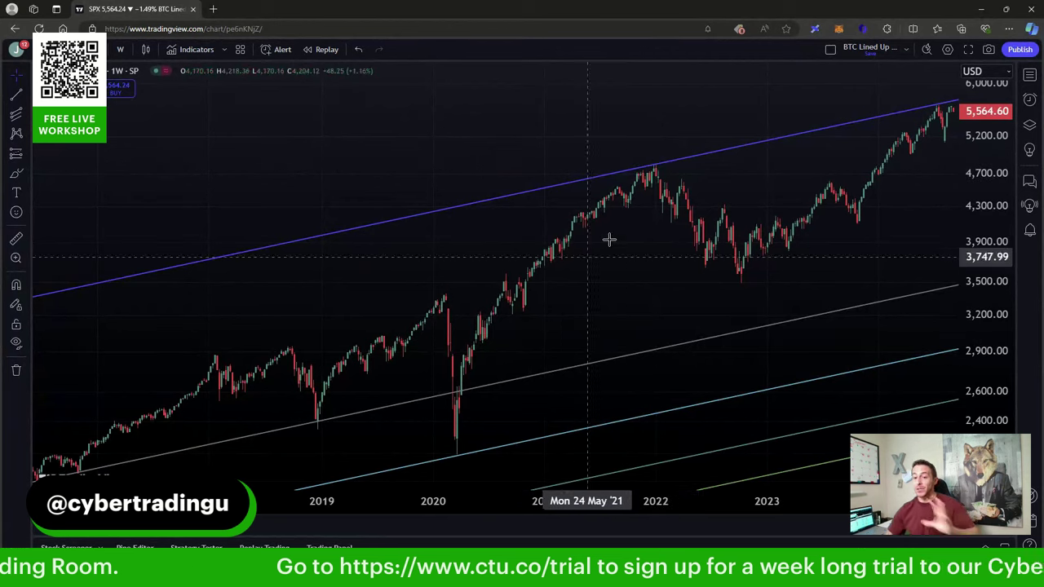
pyautogui.scroll(-3, 633, 211)
pyautogui.scroll(-5, 633, 211)
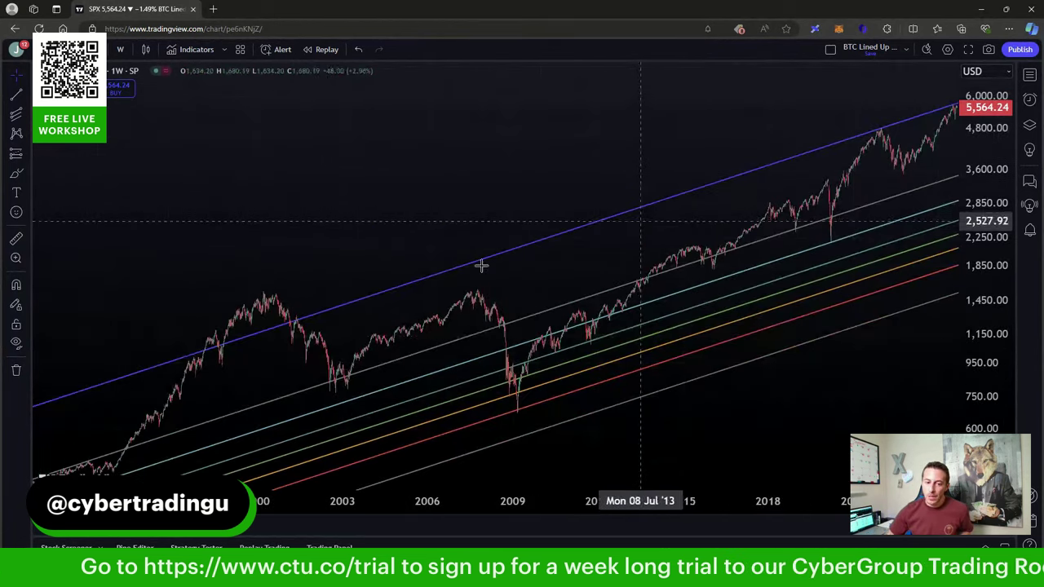
pyautogui.scroll(-5, 210, 353)
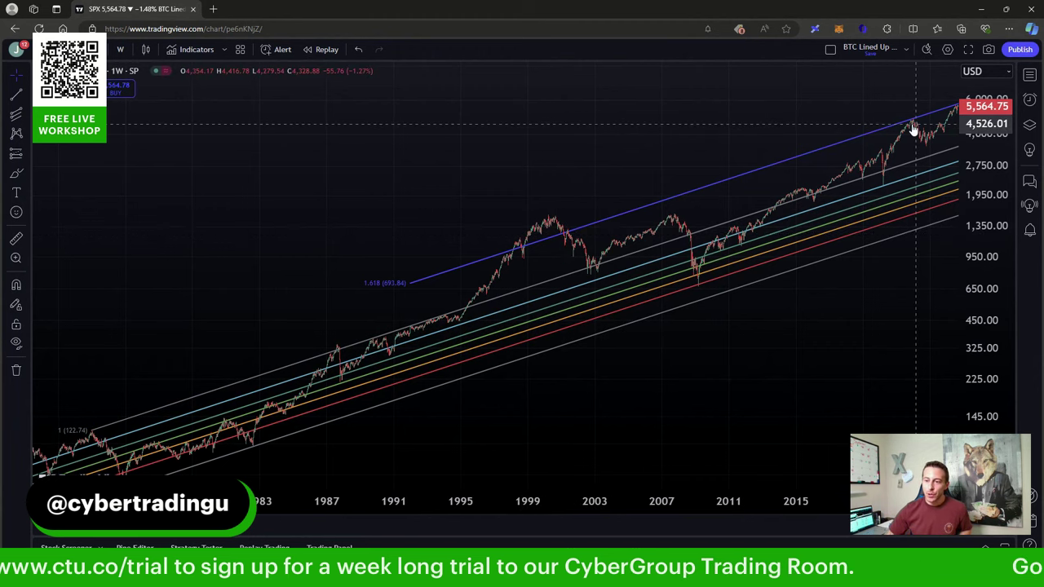
pyautogui.scroll(5, 913, 129)
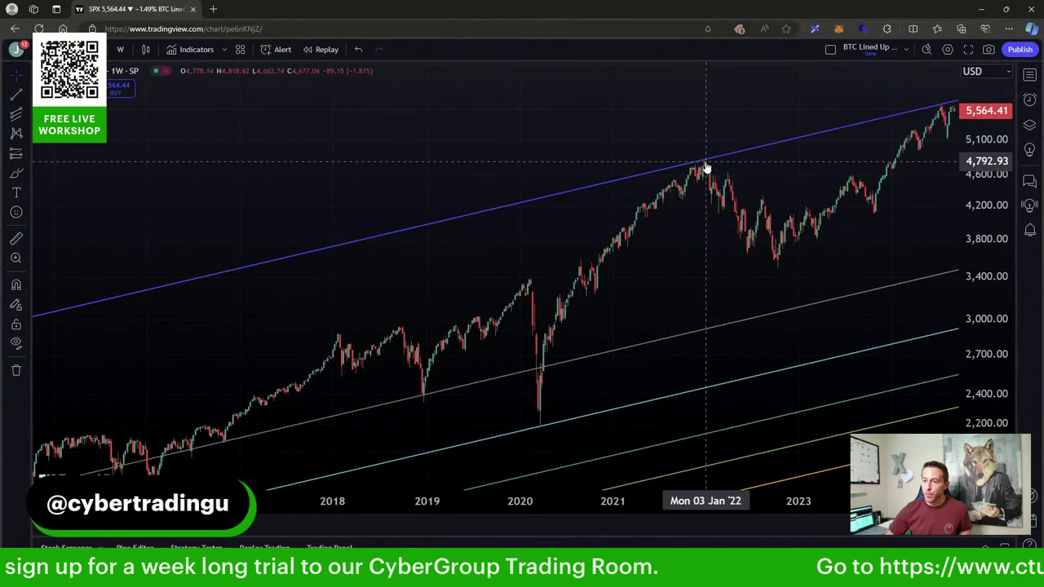
pyautogui.scroll(4, 914, 200)
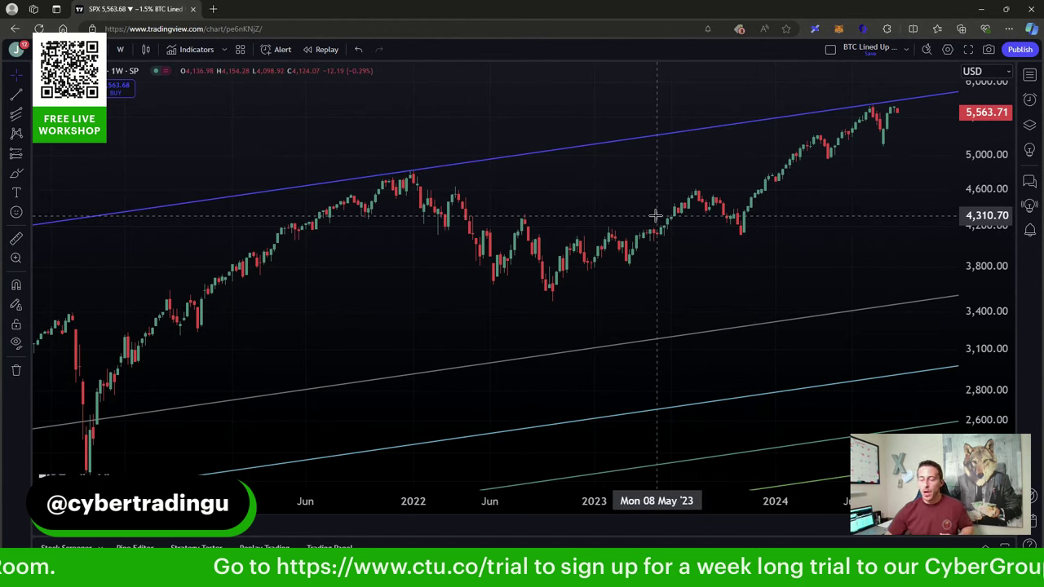
# Switch to 15-minute bars, close the upgrade offer, and show April–August 2024 below the 1.618 line.
pyautogui.click(120, 49)
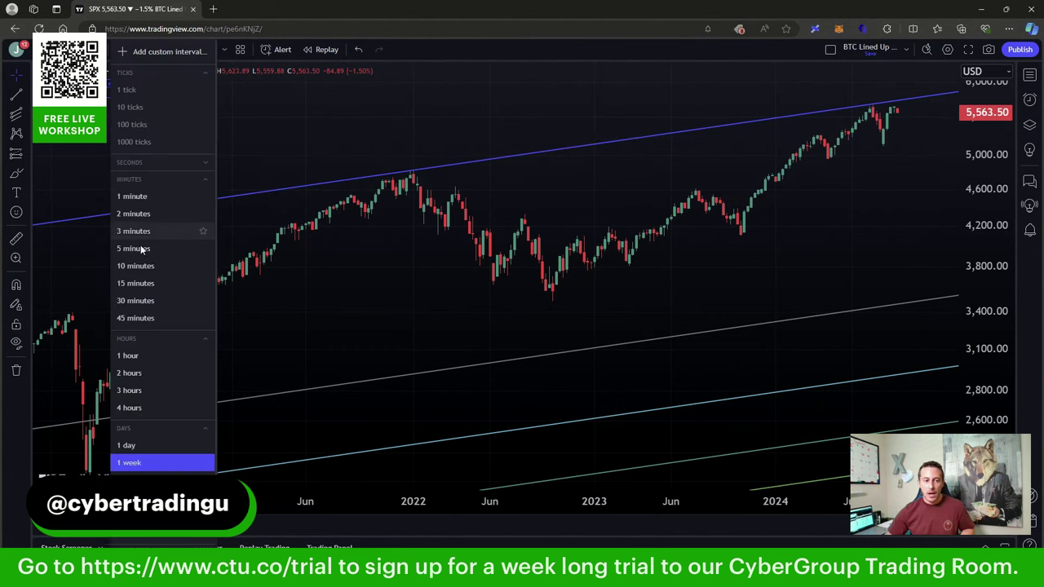
pyautogui.click(137, 283)
pyautogui.scroll(-10, 620, 191)
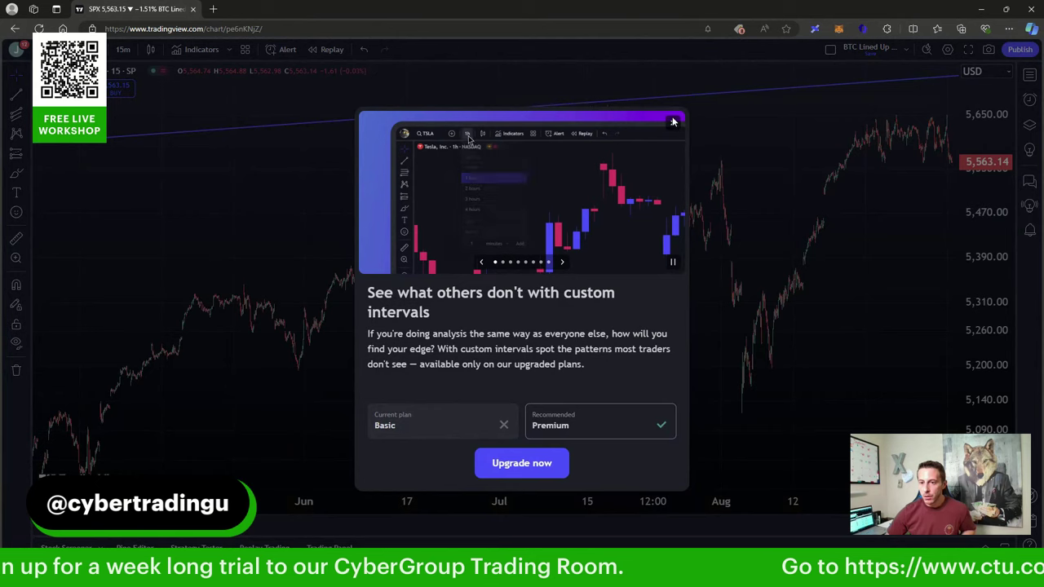
pyautogui.click(674, 122)
pyautogui.scroll(-3, 648, 191)
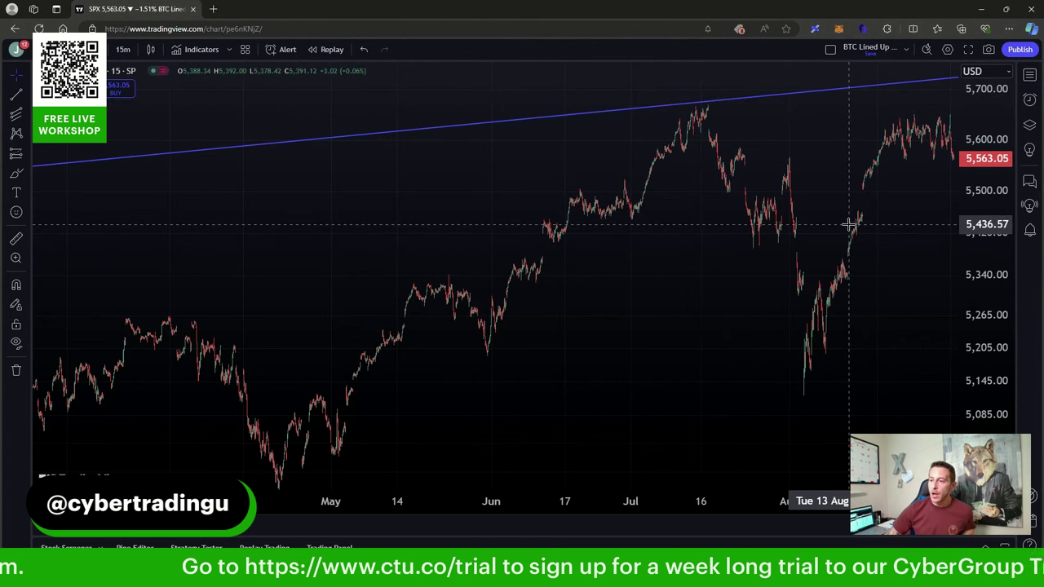
pyautogui.moveTo(882, 243); pyautogui.dragTo(827, 244)
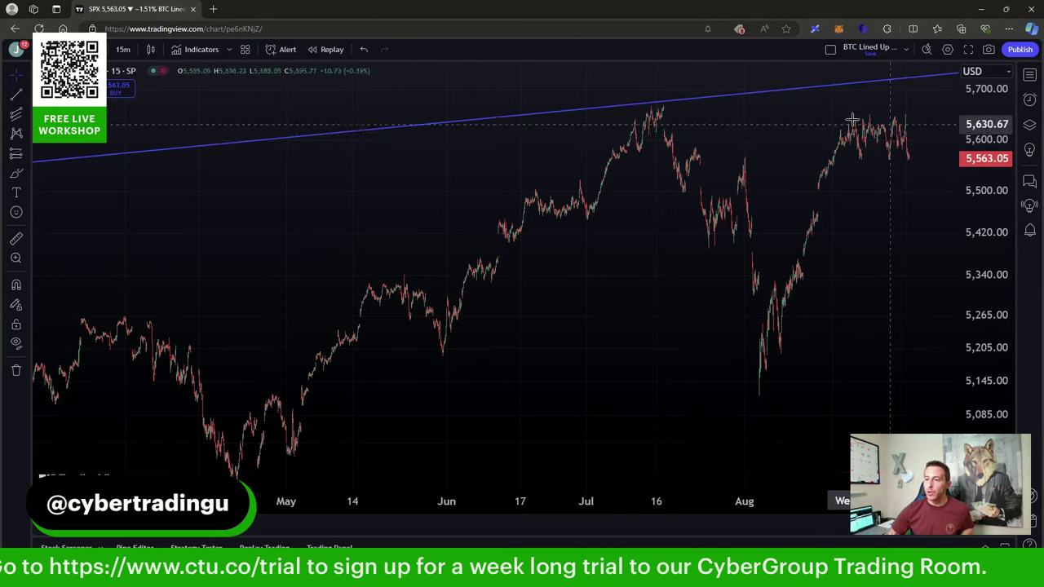